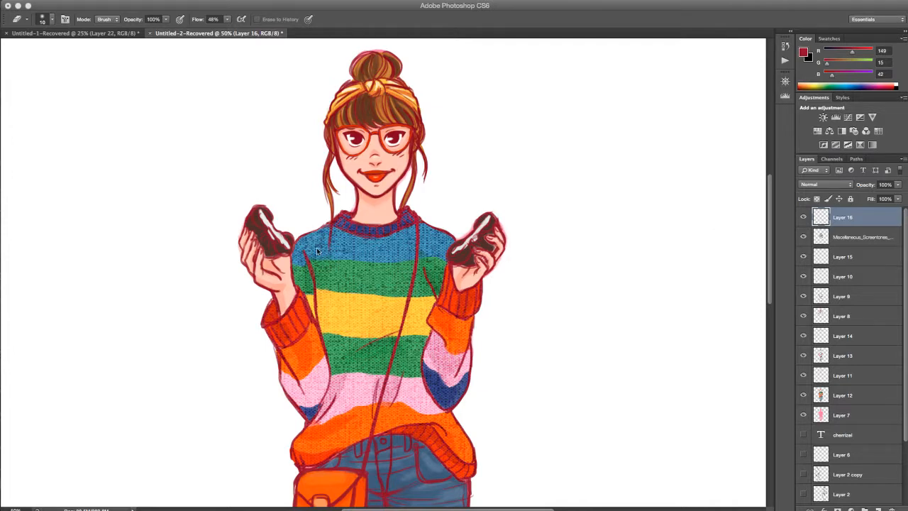
# Compare the sweater with and without its existing Miscellaneous_Screentones texture layer, and leave that layer hidden.
pyautogui.click(809, 244)
pyautogui.click(803, 238)
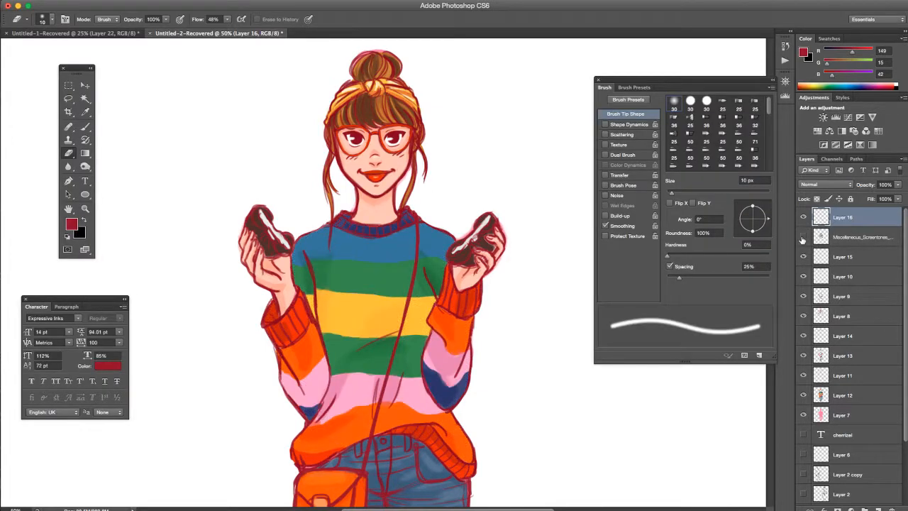
pyautogui.click(803, 238)
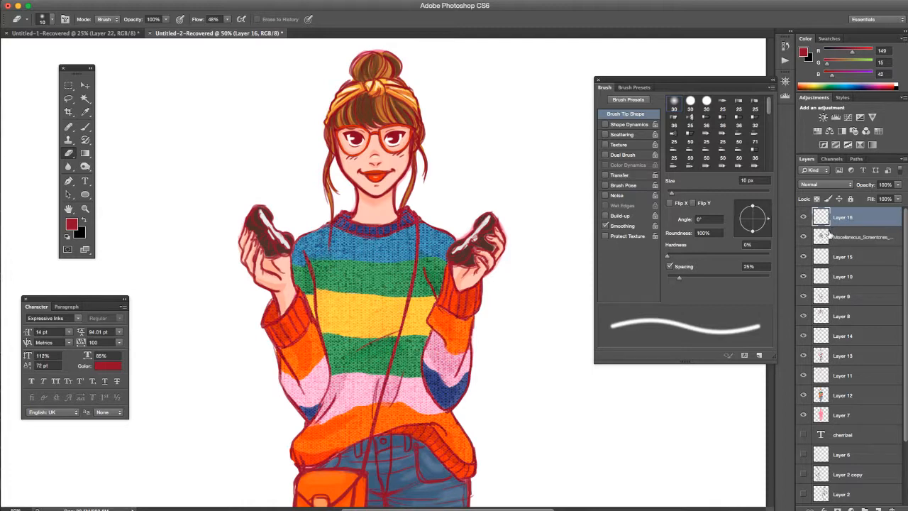
pyautogui.click(804, 238)
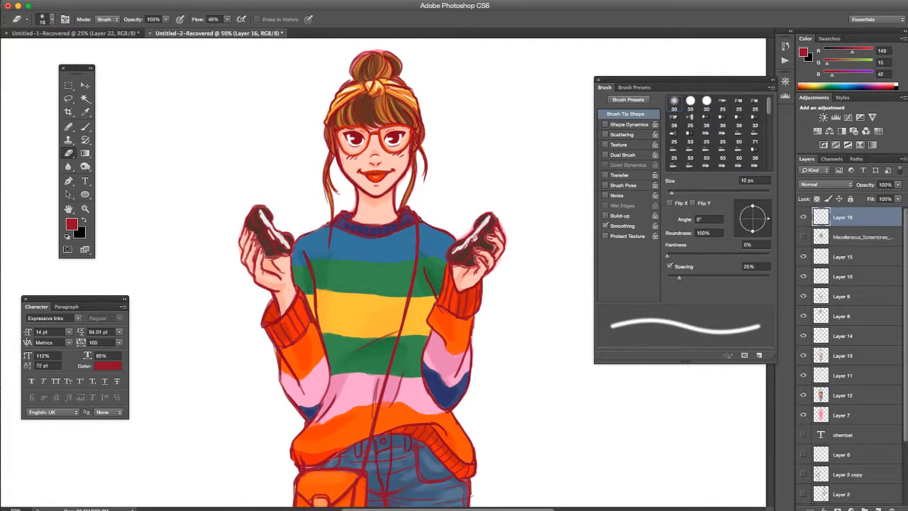
# Place the screentone image from the Photoshop textures folder into the illustration.
pyautogui.click(26, 0)
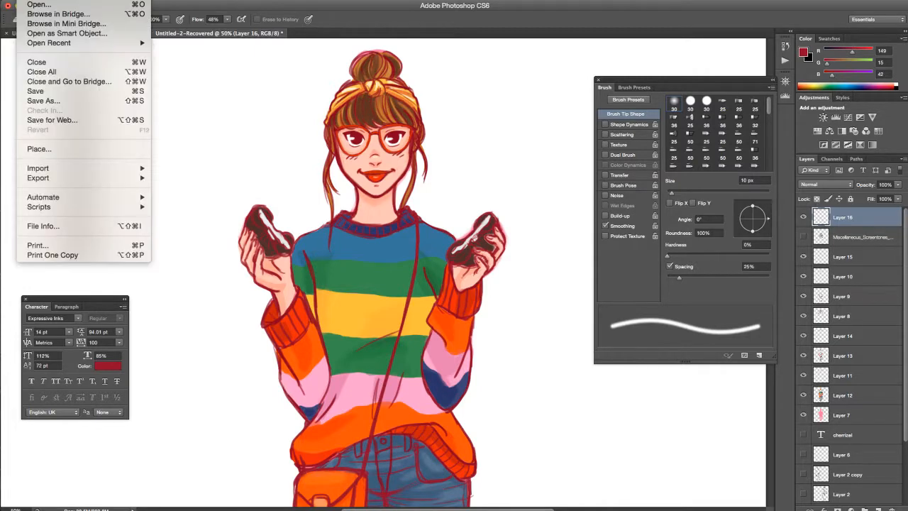
pyautogui.click(42, 151)
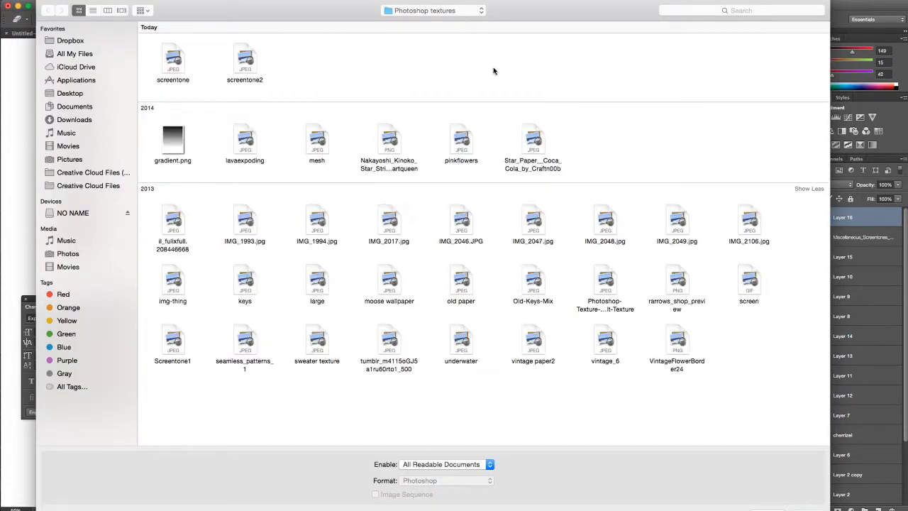
pyautogui.doubleClick(175, 62)
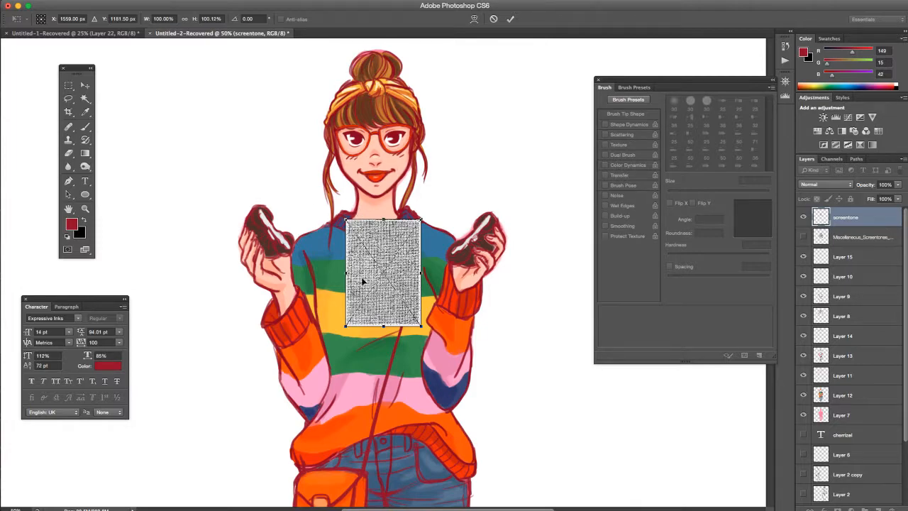
# Scale the placed screentone to about 474% width and 284% height so it covers the whole sweater, and commit the transform.
pyautogui.moveTo(347, 326); pyautogui.dragTo(203, 479)
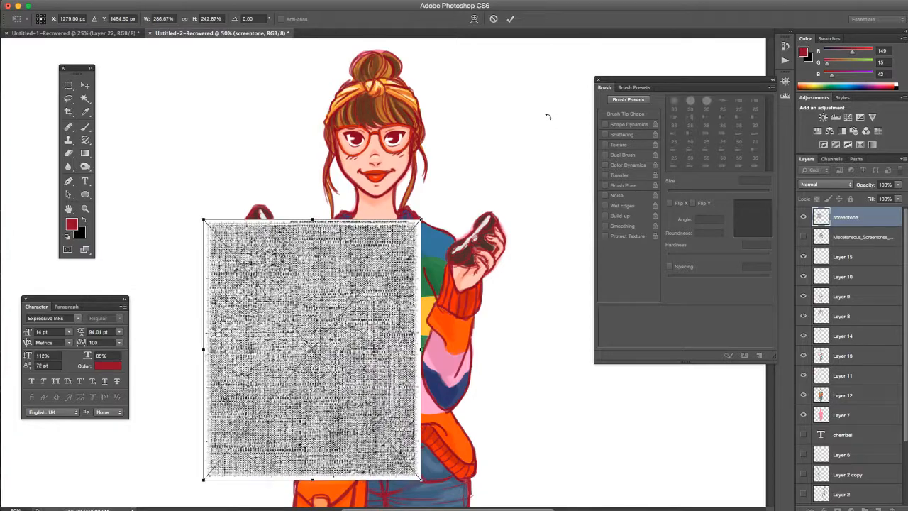
pyautogui.moveTo(419, 221); pyautogui.dragTo(501, 190)
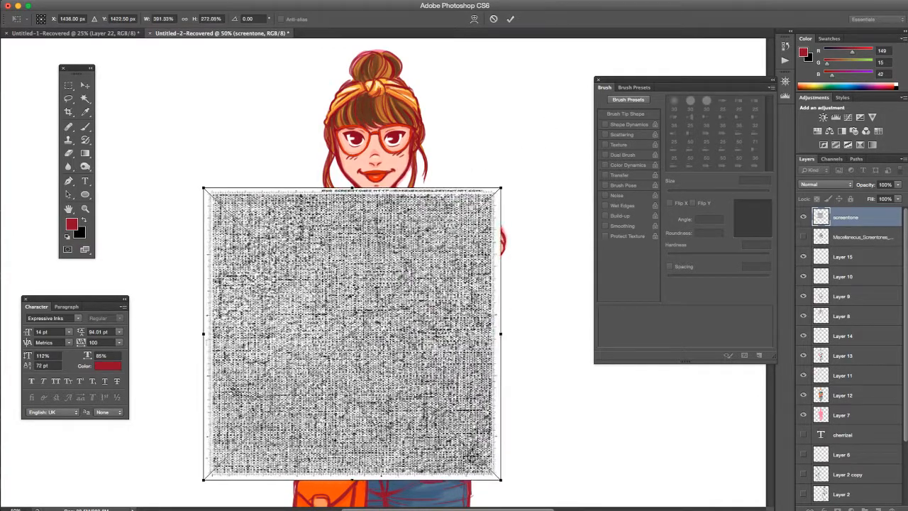
pyautogui.moveTo(500, 481); pyautogui.dragTo(565, 491)
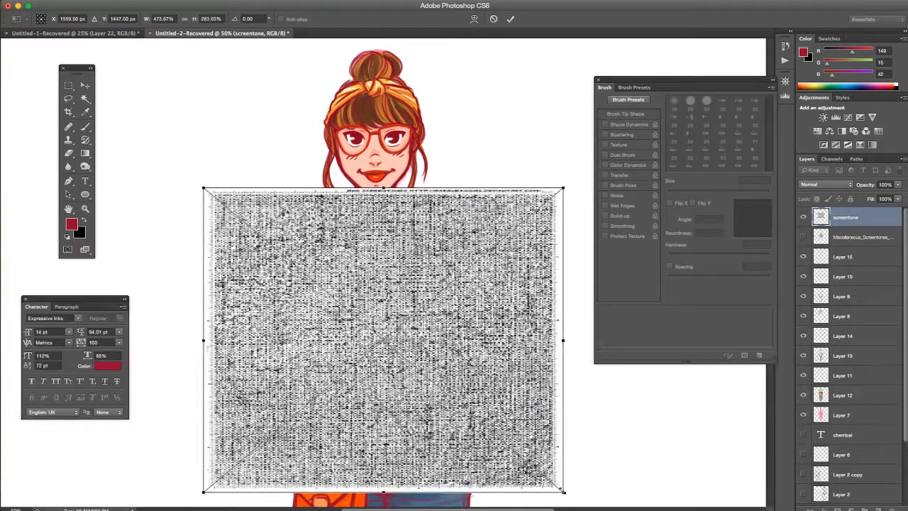
pyautogui.scroll(-3, 481, 298)
pyautogui.scroll(2, 482, 299)
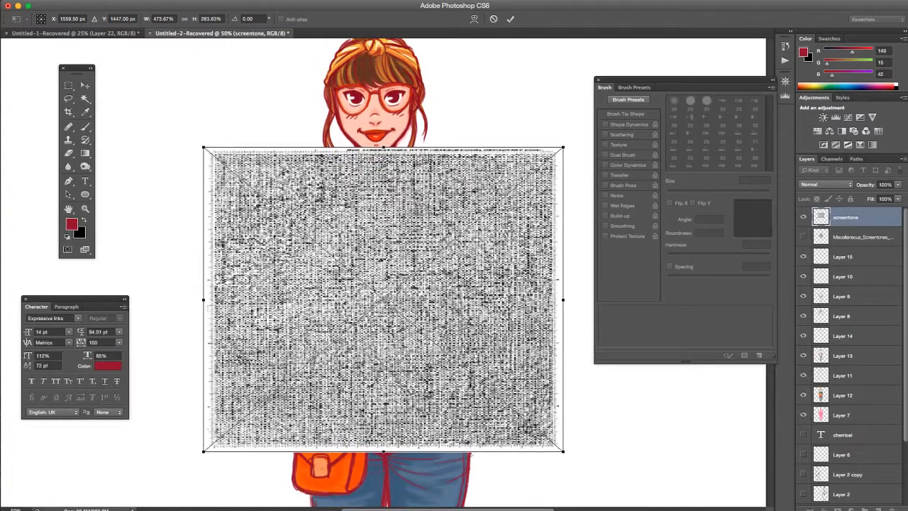
pyautogui.click(511, 19)
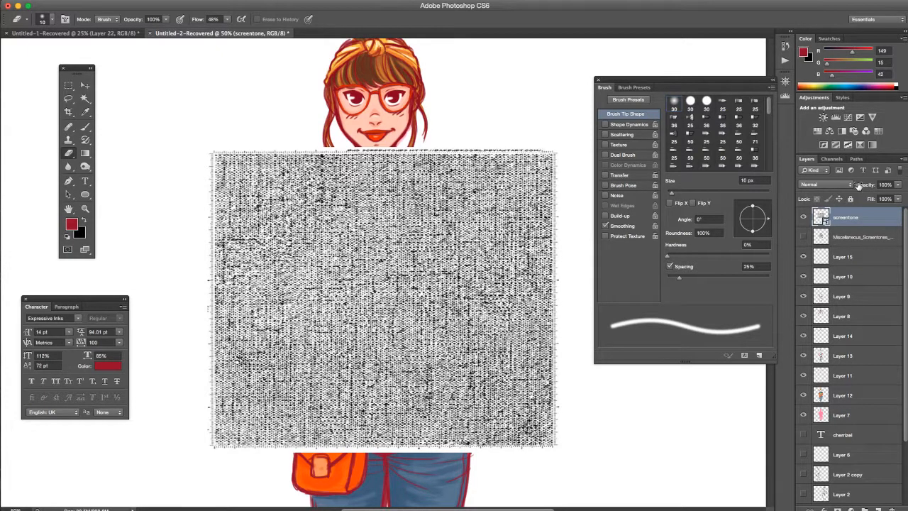
# Lower the screentone layer's opacity to 38% so the sweater shows through.
pyautogui.click(898, 186)
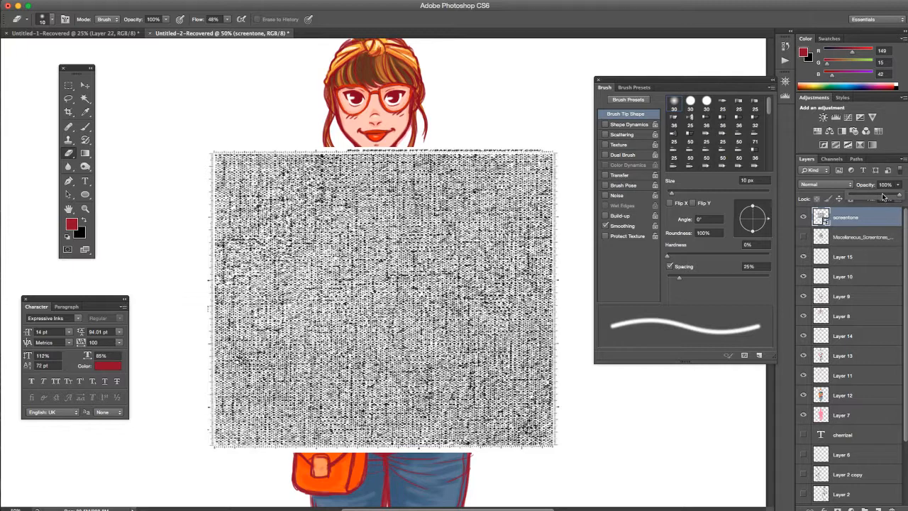
pyautogui.click(882, 197)
pyautogui.moveTo(878, 198); pyautogui.dragTo(867, 199)
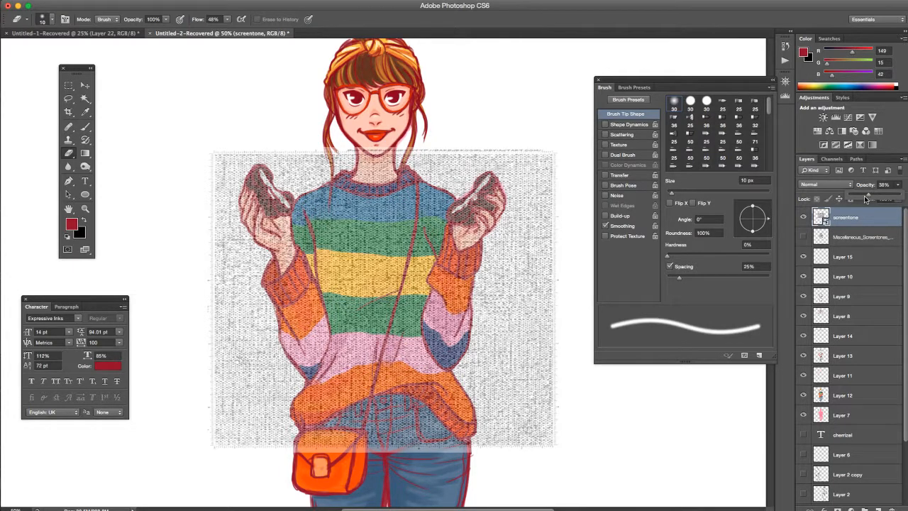
# Rasterize the screentone layer and erase its texture from the background on the figure's right-hand side with a 98 px eraser.
pyautogui.click(716, 193)
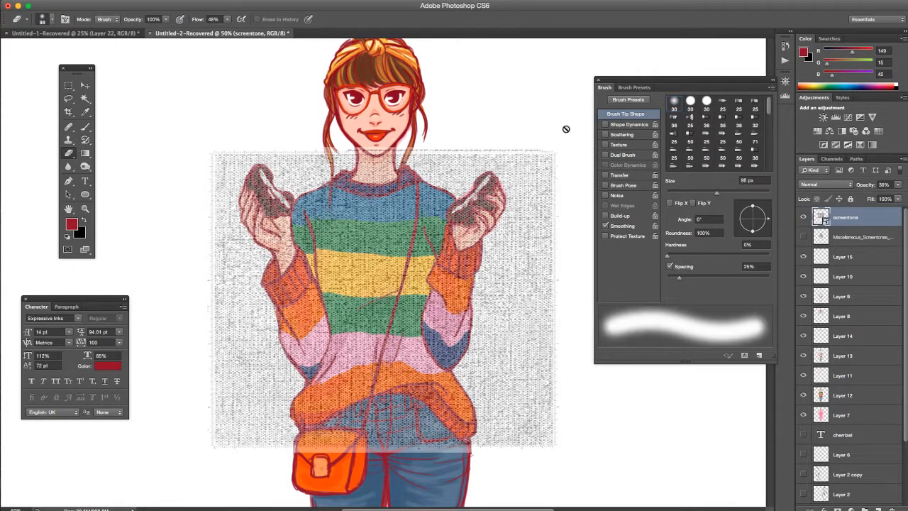
pyautogui.click(450, 198)
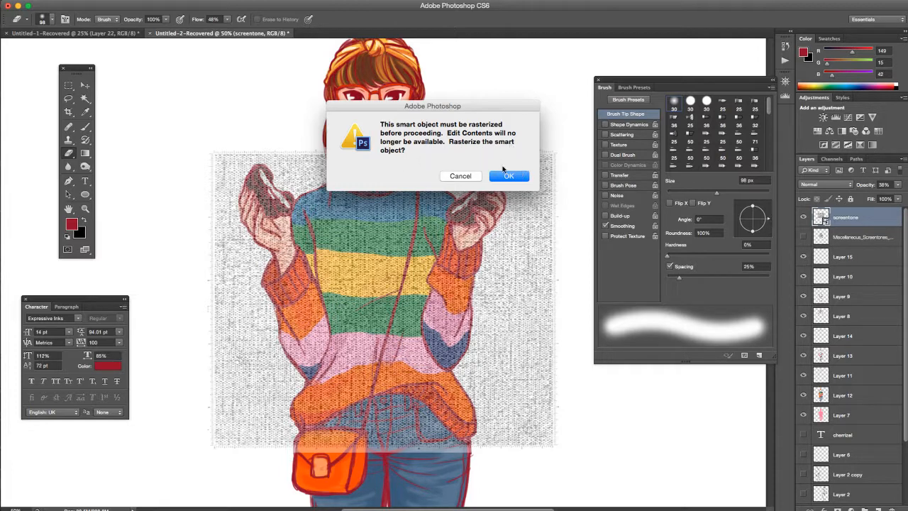
pyautogui.click(504, 177)
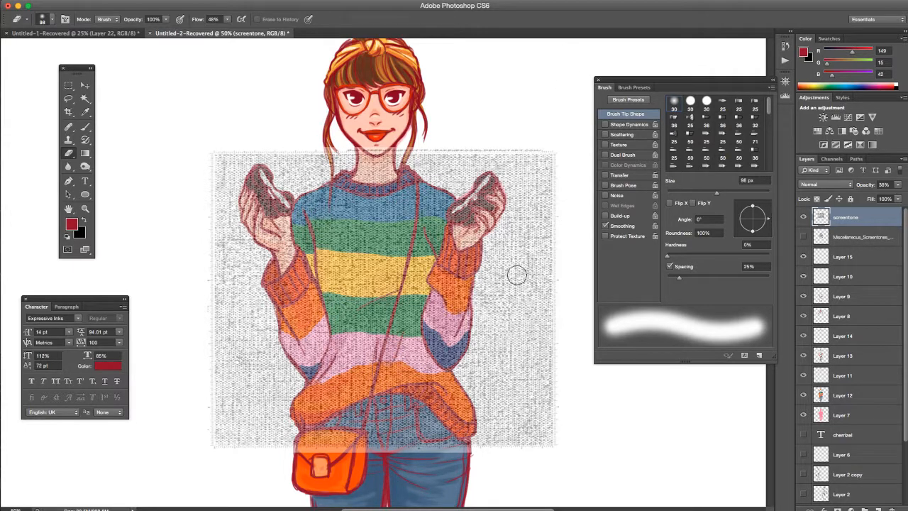
pyautogui.moveTo(523, 280)
pyautogui.mouseDown()
pyautogui.moveTo(552, 221)
pyautogui.moveTo(530, 285)
pyautogui.moveTo(547, 133)
pyautogui.moveTo(554, 199)
pyautogui.moveTo(552, 249)
pyautogui.moveTo(554, 188)
pyautogui.moveTo(544, 381)
pyautogui.mouseUp()
pyautogui.moveTo(520, 310)
pyautogui.mouseDown()
pyautogui.moveTo(503, 265)
pyautogui.moveTo(482, 308)
pyautogui.moveTo(494, 252)
pyautogui.moveTo(527, 198)
pyautogui.moveTo(521, 180)
pyautogui.moveTo(528, 232)
pyautogui.moveTo(484, 308)
pyautogui.moveTo(469, 371)
pyautogui.moveTo(487, 414)
pyautogui.moveTo(486, 446)
pyautogui.moveTo(488, 362)
pyautogui.moveTo(517, 379)
pyautogui.moveTo(532, 337)
pyautogui.moveTo(548, 375)
pyautogui.moveTo(556, 454)
pyautogui.moveTo(517, 439)
pyautogui.mouseUp()
pyautogui.moveTo(507, 136)
pyautogui.mouseDown()
pyautogui.moveTo(501, 160)
pyautogui.moveTo(489, 143)
pyautogui.moveTo(521, 116)
pyautogui.moveTo(462, 170)
pyautogui.moveTo(447, 163)
pyautogui.moveTo(445, 147)
pyautogui.moveTo(423, 157)
pyautogui.mouseUp()
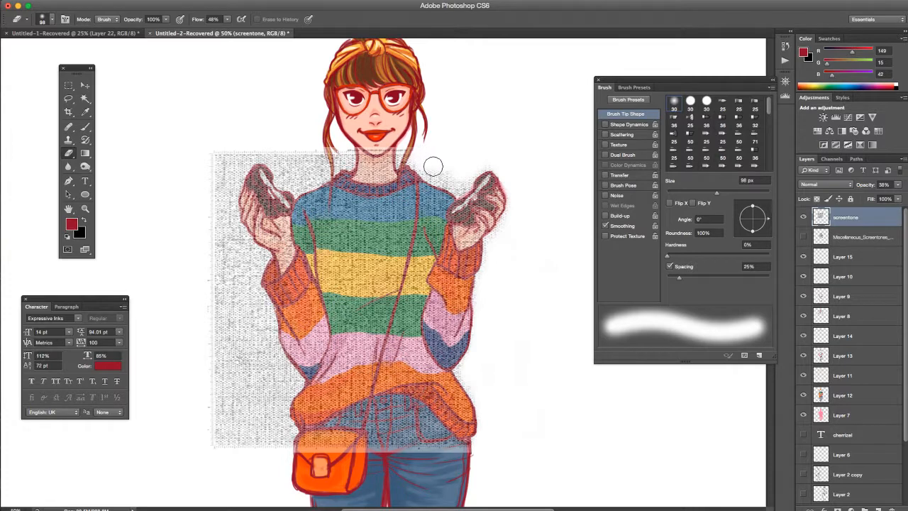
# Reduce the eraser to 37 px and erase the texture around the right-hand shoulder, hand and chocolate treat.
pyautogui.moveTo(717, 193); pyautogui.dragTo(686, 191)
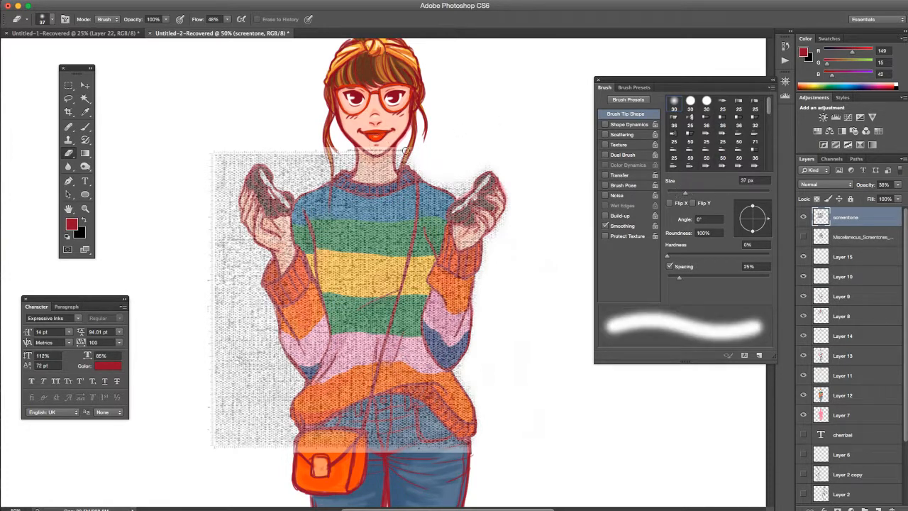
pyautogui.moveTo(425, 173)
pyautogui.mouseDown()
pyautogui.moveTo(472, 177)
pyautogui.moveTo(462, 187)
pyautogui.moveTo(484, 176)
pyautogui.moveTo(452, 214)
pyautogui.moveTo(458, 235)
pyautogui.moveTo(486, 199)
pyautogui.moveTo(464, 224)
pyautogui.moveTo(475, 237)
pyautogui.moveTo(493, 190)
pyautogui.mouseUp()
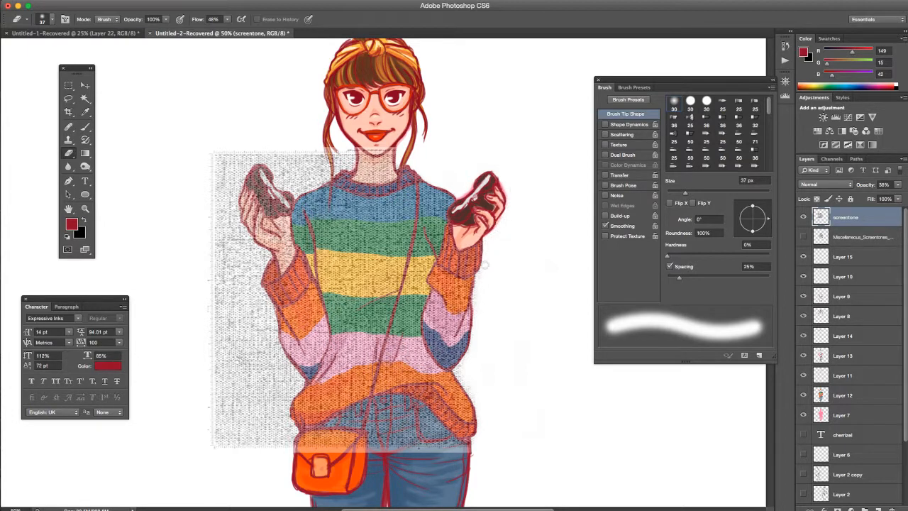
# Enlarge the eraser to 78 px and erase the texture from the left-hand background, the jeans and the bag.
pyautogui.press(']')
pyautogui.press(']')
pyautogui.press(']')
pyautogui.press(']')
pyautogui.moveTo(223, 163)
pyautogui.mouseDown()
pyautogui.moveTo(250, 141)
pyautogui.moveTo(220, 225)
pyautogui.moveTo(211, 338)
pyautogui.moveTo(218, 438)
pyautogui.moveTo(199, 387)
pyautogui.moveTo(219, 396)
pyautogui.moveTo(229, 220)
pyautogui.moveTo(243, 237)
pyautogui.moveTo(229, 210)
pyautogui.moveTo(262, 255)
pyautogui.moveTo(245, 334)
pyautogui.moveTo(254, 345)
pyautogui.moveTo(269, 313)
pyautogui.moveTo(264, 338)
pyautogui.moveTo(260, 313)
pyautogui.moveTo(250, 351)
pyautogui.moveTo(267, 316)
pyautogui.moveTo(266, 344)
pyautogui.moveTo(292, 376)
pyautogui.moveTo(250, 465)
pyautogui.moveTo(230, 435)
pyautogui.moveTo(281, 372)
pyautogui.moveTo(298, 381)
pyautogui.moveTo(286, 447)
pyautogui.moveTo(275, 432)
pyautogui.moveTo(318, 465)
pyautogui.moveTo(320, 441)
pyautogui.moveTo(299, 447)
pyautogui.moveTo(385, 406)
pyautogui.moveTo(429, 424)
pyautogui.moveTo(385, 431)
pyautogui.moveTo(406, 445)
pyautogui.moveTo(373, 451)
pyautogui.moveTo(369, 429)
pyautogui.moveTo(394, 417)
pyautogui.moveTo(424, 417)
pyautogui.moveTo(436, 440)
pyautogui.moveTo(417, 435)
pyautogui.moveTo(438, 446)
pyautogui.moveTo(427, 422)
pyautogui.moveTo(482, 446)
pyautogui.moveTo(434, 431)
pyautogui.moveTo(393, 402)
pyautogui.moveTo(351, 413)
pyautogui.mouseUp()
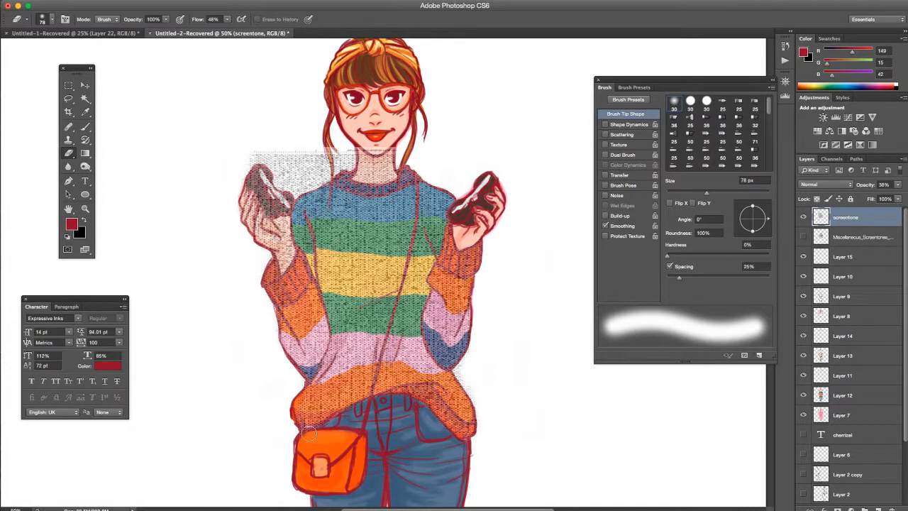
# Erase the remaining texture around the left-hand treat and hand, the neck, and the sweater's lower right edge.
pyautogui.moveTo(247, 154)
pyautogui.mouseDown()
pyautogui.moveTo(261, 185)
pyautogui.moveTo(248, 206)
pyautogui.moveTo(274, 251)
pyautogui.moveTo(259, 142)
pyautogui.moveTo(244, 162)
pyautogui.moveTo(271, 204)
pyautogui.moveTo(298, 162)
pyautogui.moveTo(315, 177)
pyautogui.moveTo(305, 184)
pyautogui.moveTo(333, 167)
pyautogui.moveTo(329, 151)
pyautogui.moveTo(386, 152)
pyautogui.moveTo(372, 173)
pyautogui.moveTo(390, 178)
pyautogui.moveTo(393, 155)
pyautogui.moveTo(332, 172)
pyautogui.mouseUp()
pyautogui.rightClick(361, 147)
pyautogui.click(360, 142)
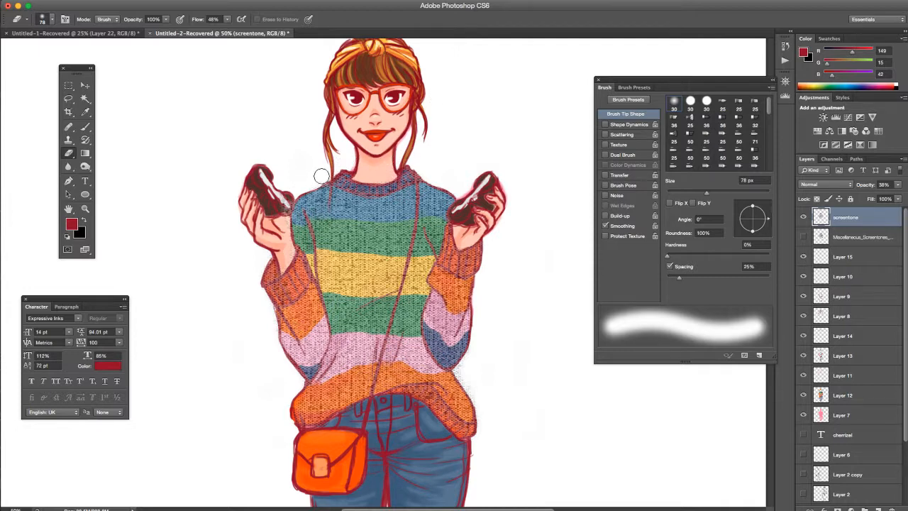
pyautogui.moveTo(283, 253); pyautogui.dragTo(288, 253)
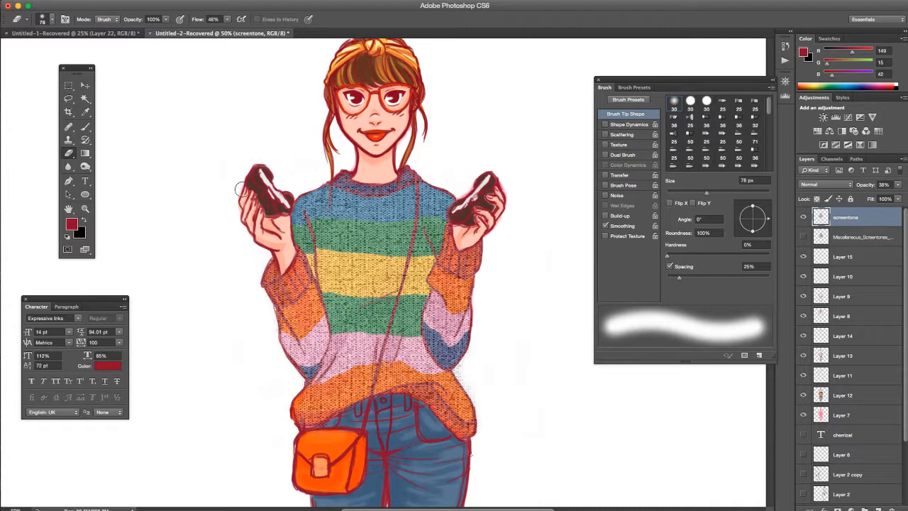
pyautogui.moveTo(470, 363)
pyautogui.mouseDown()
pyautogui.moveTo(464, 371)
pyautogui.moveTo(482, 403)
pyautogui.mouseUp()
# Preview the screentone layer at full opacity, and set its opacity to 44%.
pyautogui.click(896, 185)
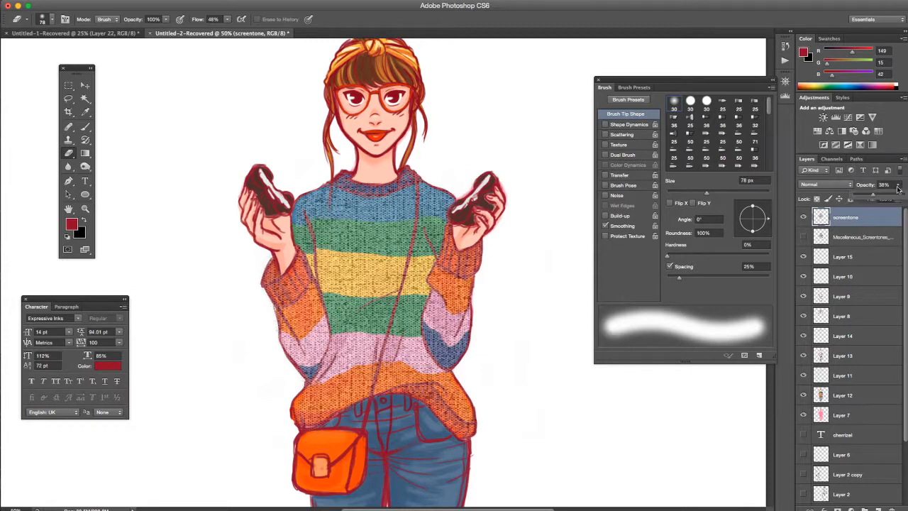
pyautogui.moveTo(876, 197); pyautogui.dragTo(897, 178)
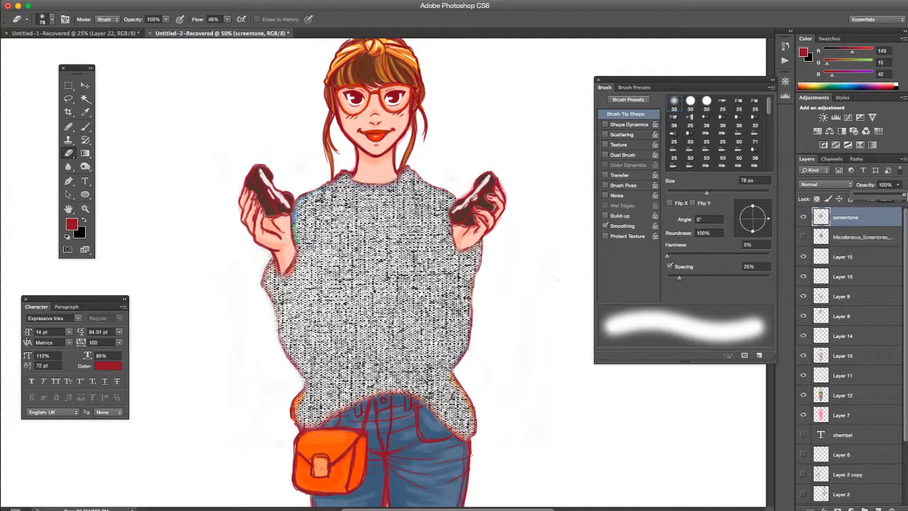
pyautogui.moveTo(875, 197)
pyautogui.mouseDown()
pyautogui.moveTo(893, 199)
pyautogui.moveTo(867, 197)
pyautogui.moveTo(880, 199)
pyautogui.mouseUp()
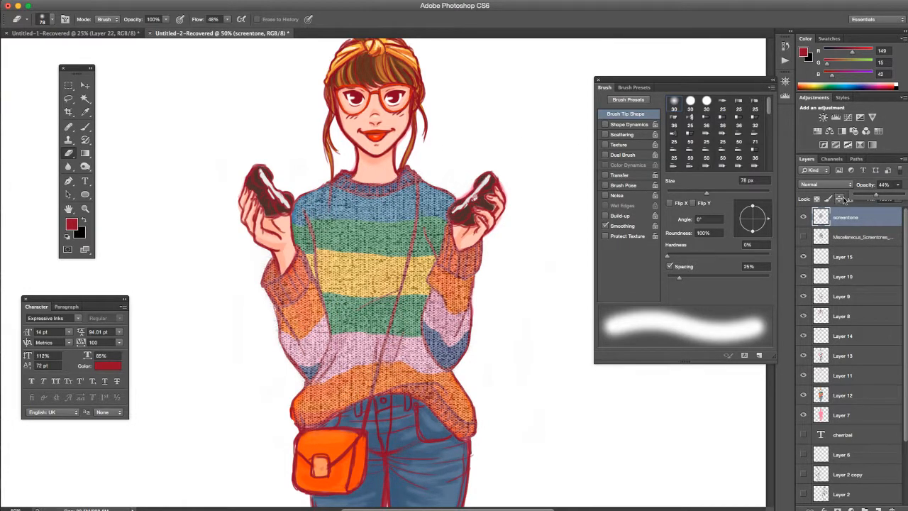
# Move the screentone layer directly below Layer 8, and compare the artwork with each of these two layers hidden and shown.
pyautogui.click(847, 219)
pyautogui.moveTo(847, 217); pyautogui.dragTo(850, 319)
pyautogui.click(804, 316)
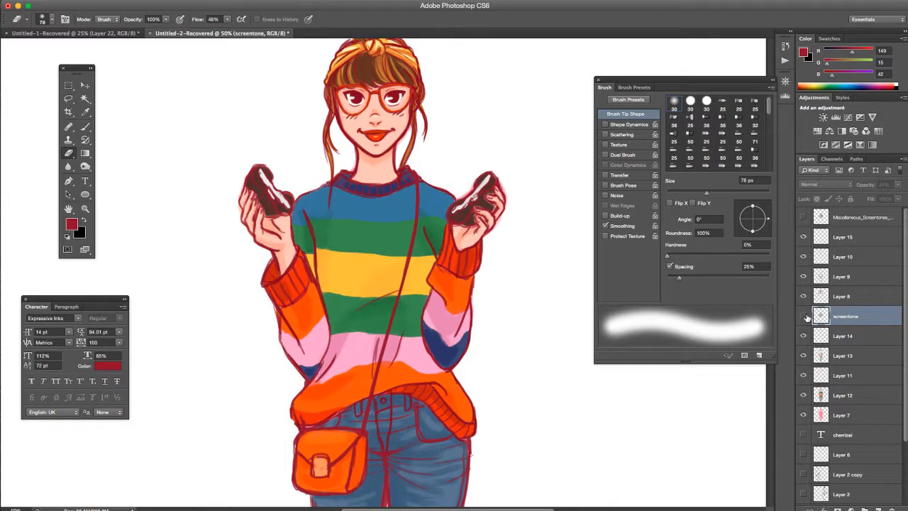
pyautogui.click(804, 316)
pyautogui.click(804, 297)
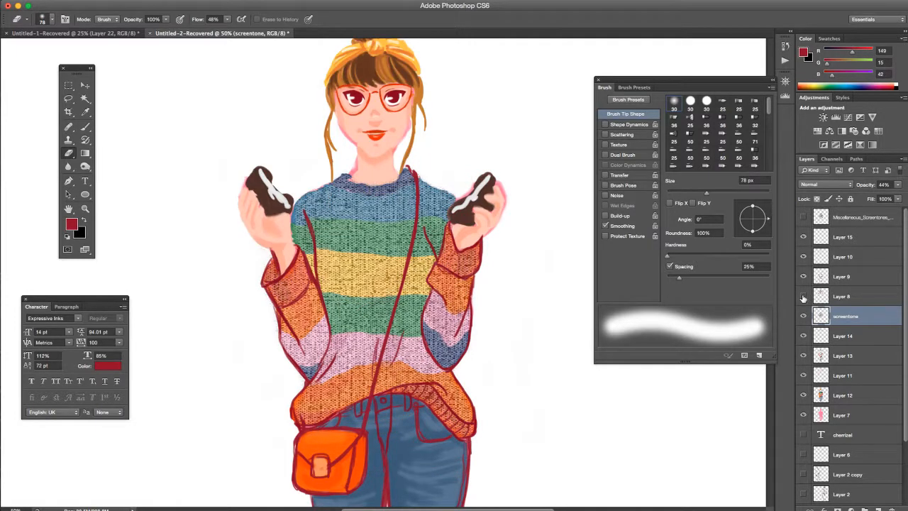
pyautogui.click(804, 297)
pyautogui.click(804, 316)
pyautogui.click(804, 317)
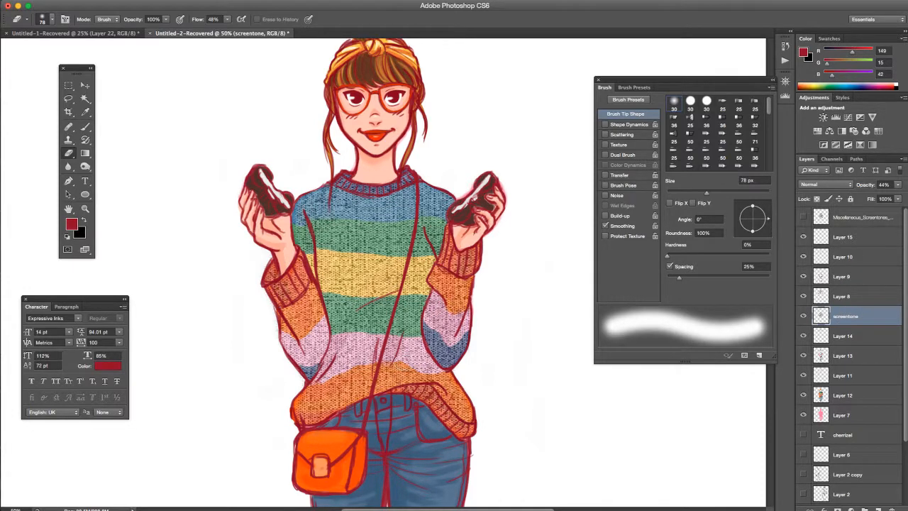
# Move the screentone layer back to the top of the layer stack and set its blend mode to Overlay.
pyautogui.moveTo(856, 317); pyautogui.dragTo(862, 218)
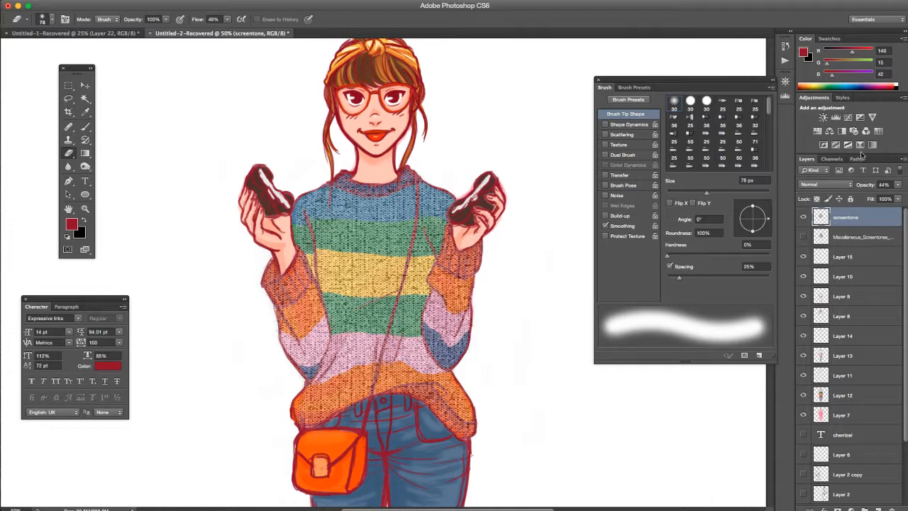
pyautogui.click(855, 184)
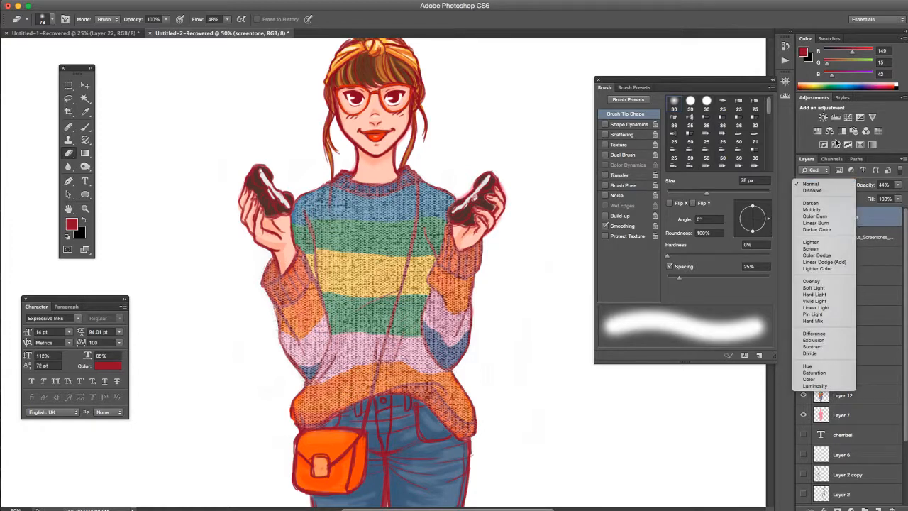
pyautogui.click(811, 283)
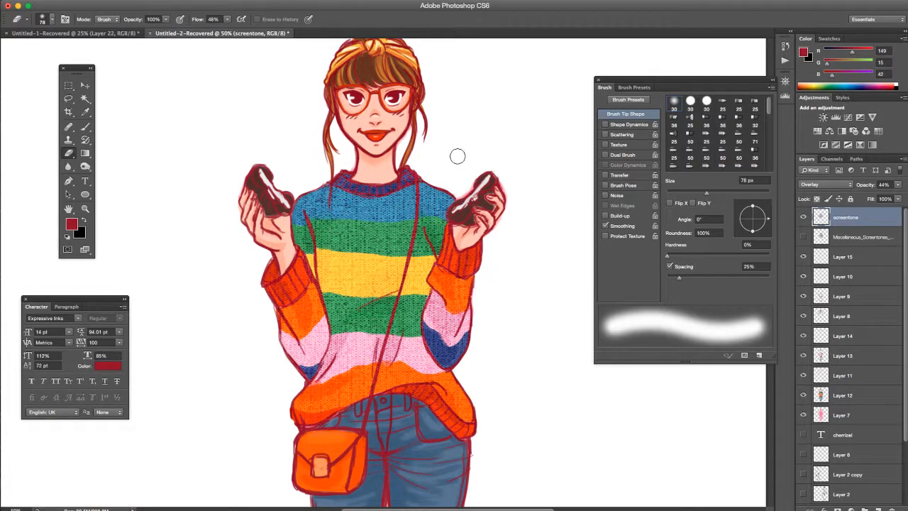
# Return the screentone layer to just below Layer 8 and set its blend mode to Normal.
pyautogui.moveTo(855, 218); pyautogui.dragTo(850, 319)
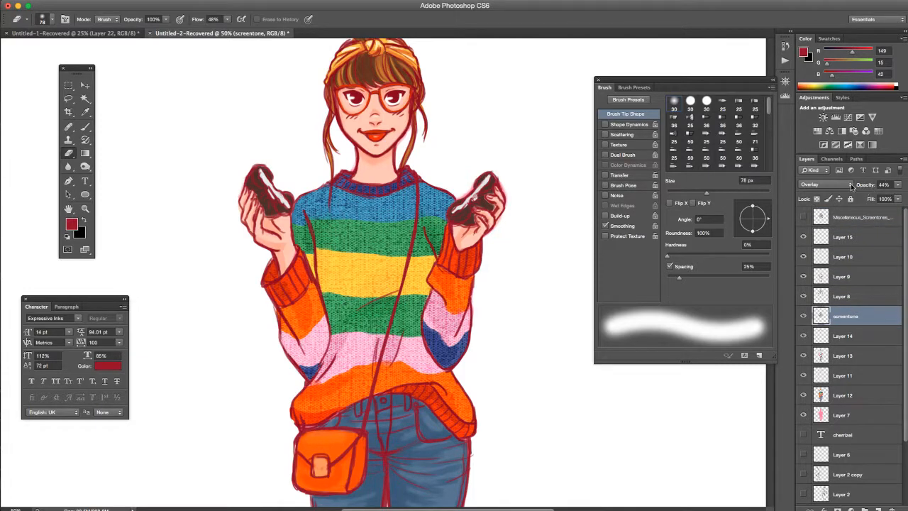
pyautogui.click(833, 184)
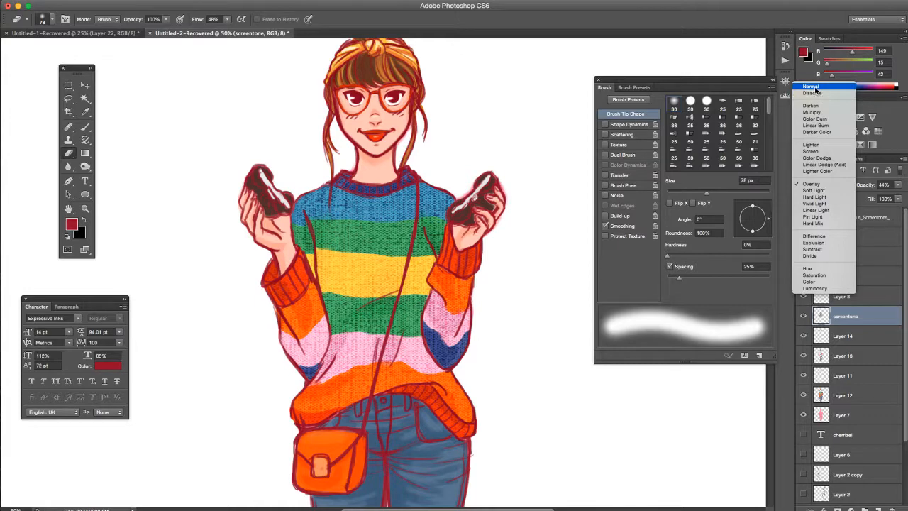
pyautogui.click(812, 86)
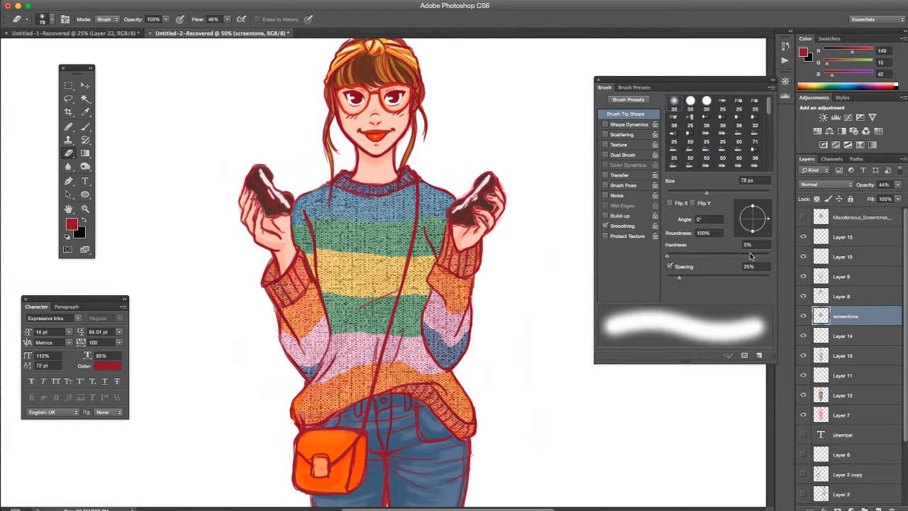